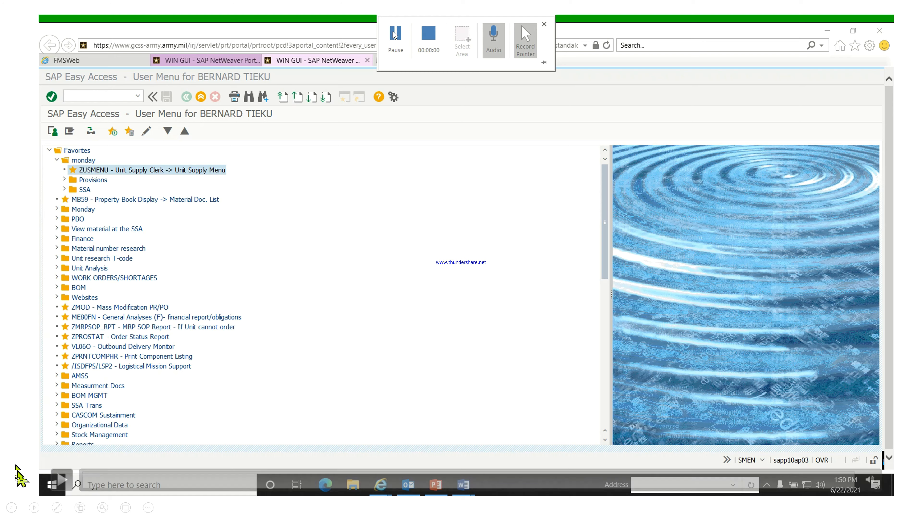
pyautogui.click(59, 483)
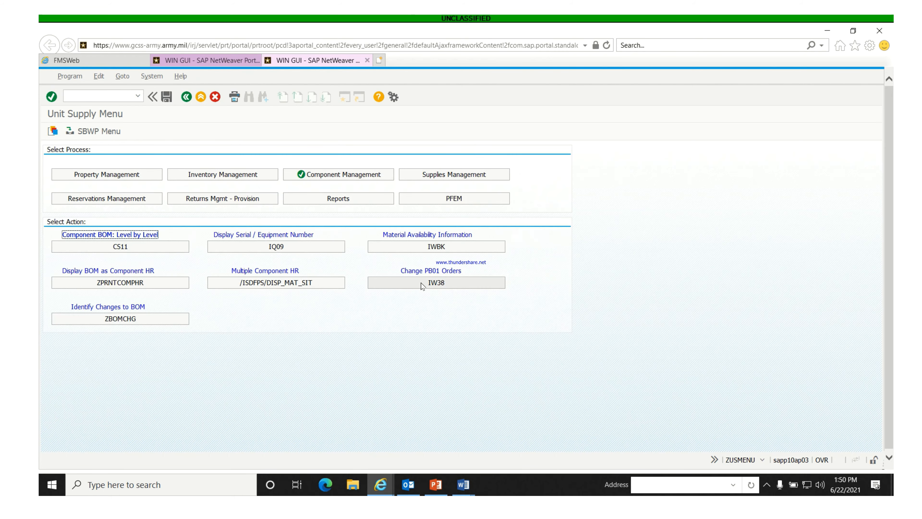
pyautogui.click(423, 284)
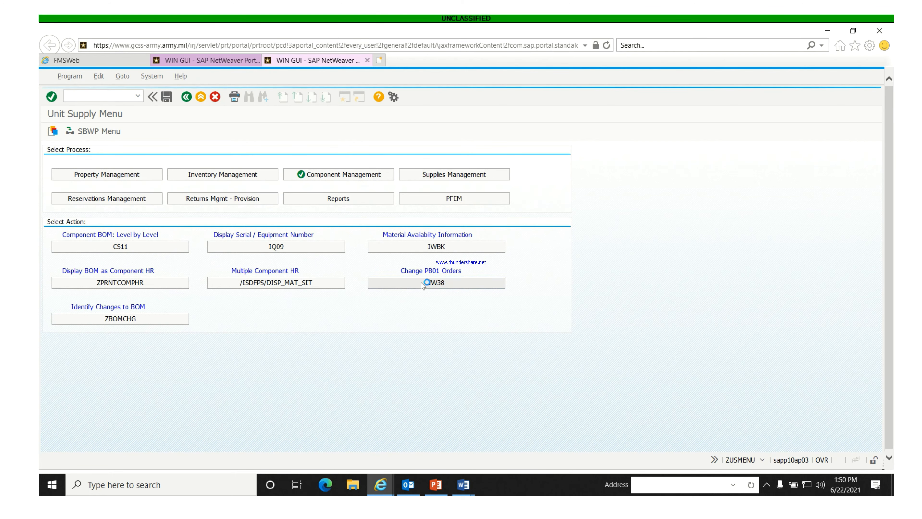
pyautogui.click(187, 97)
pyautogui.click(186, 97)
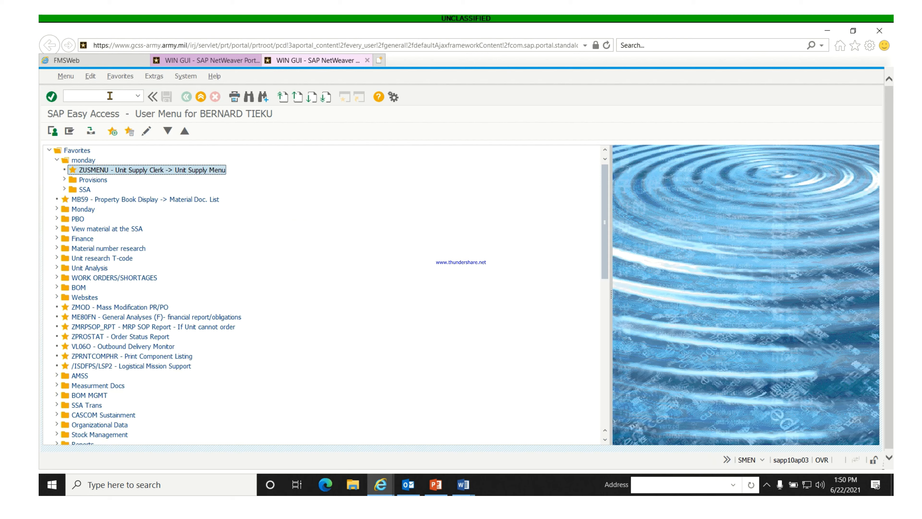
# Start transaction IW38 to change PM orders.
pyautogui.click(108, 96)
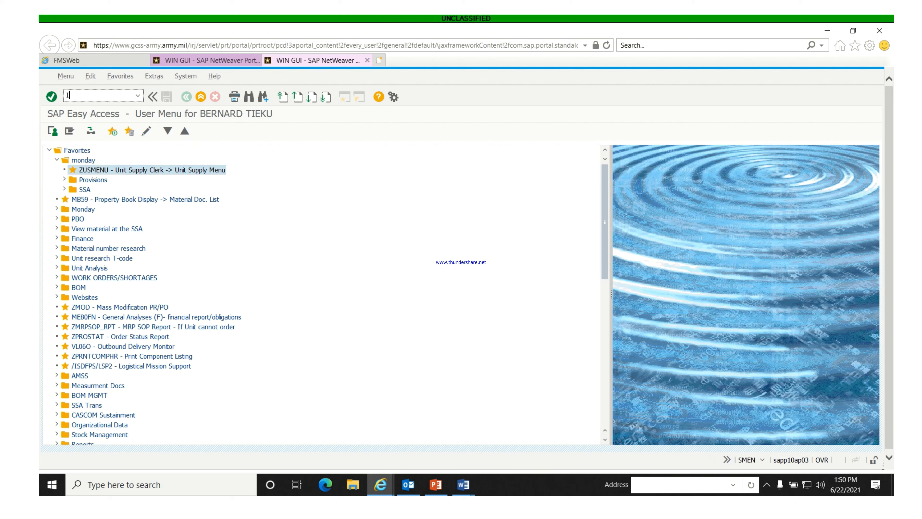
pyautogui.write('IW38')
pyautogui.press('Return')
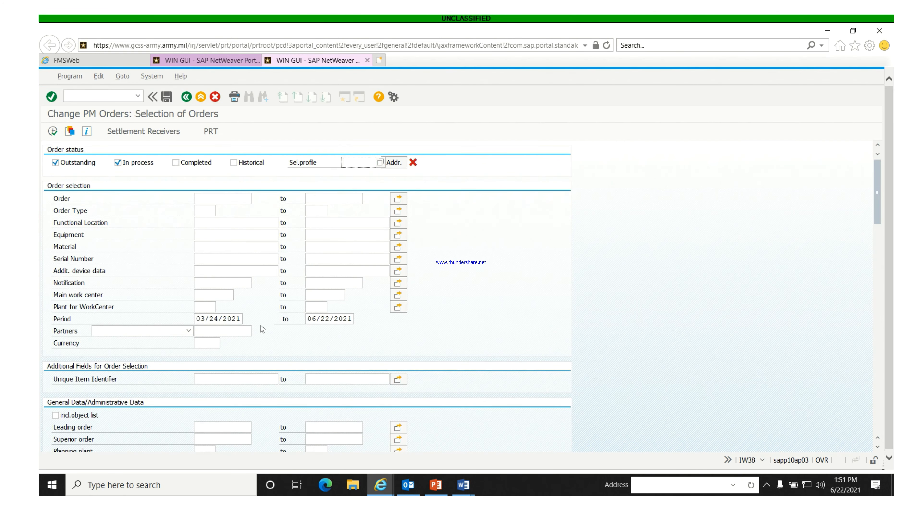
# Clear the start date of the selection period and set the order type to PB01, Property Book Order.
pyautogui.moveTo(242, 318); pyautogui.dragTo(187, 316)
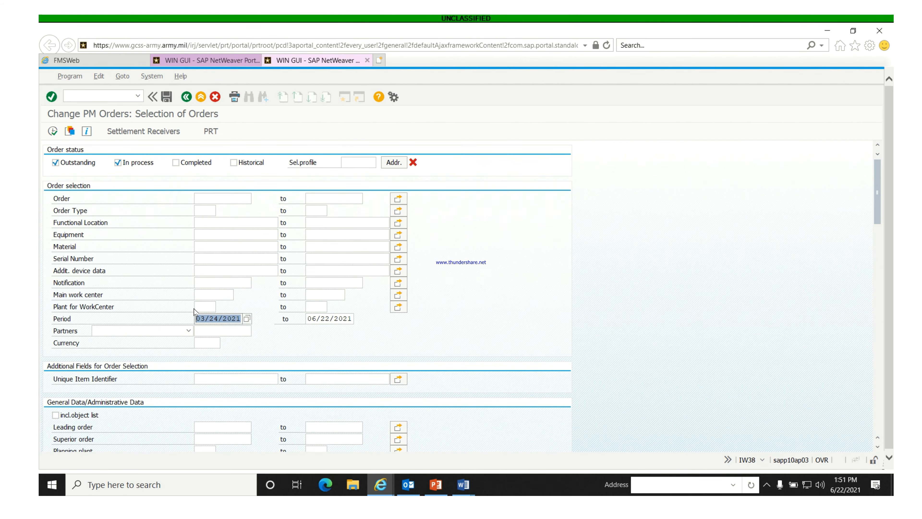
pyautogui.press('Delete')
pyautogui.click(204, 211)
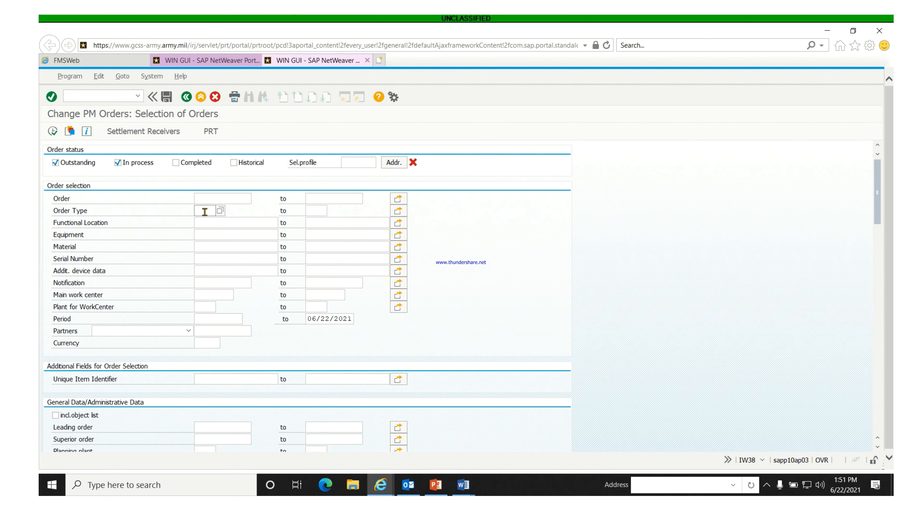
pyautogui.click(220, 210)
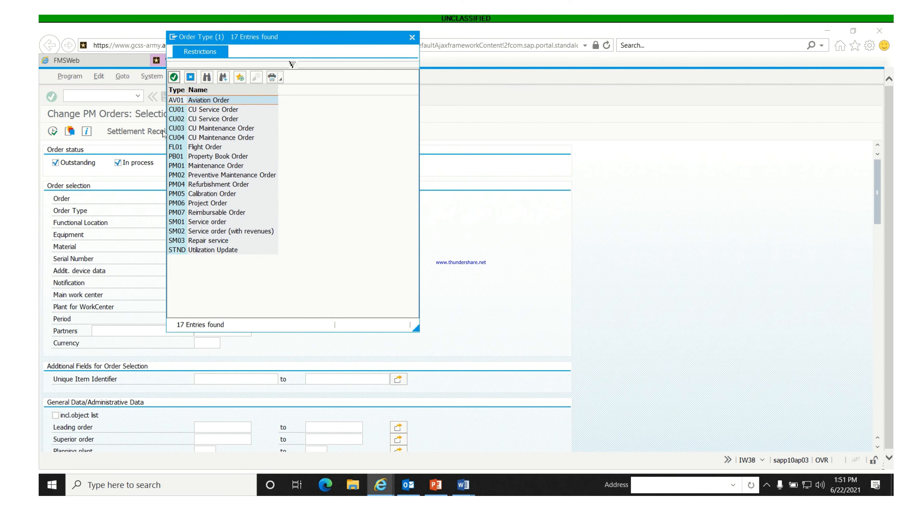
pyautogui.doubleClick(177, 161)
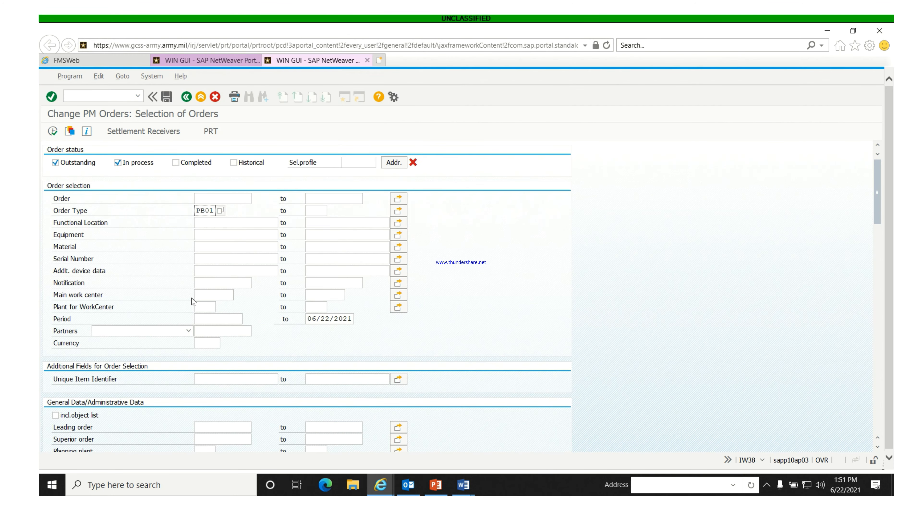
# Set the main work center to WH9TB0.
pyautogui.click(206, 291)
pyautogui.write('w')
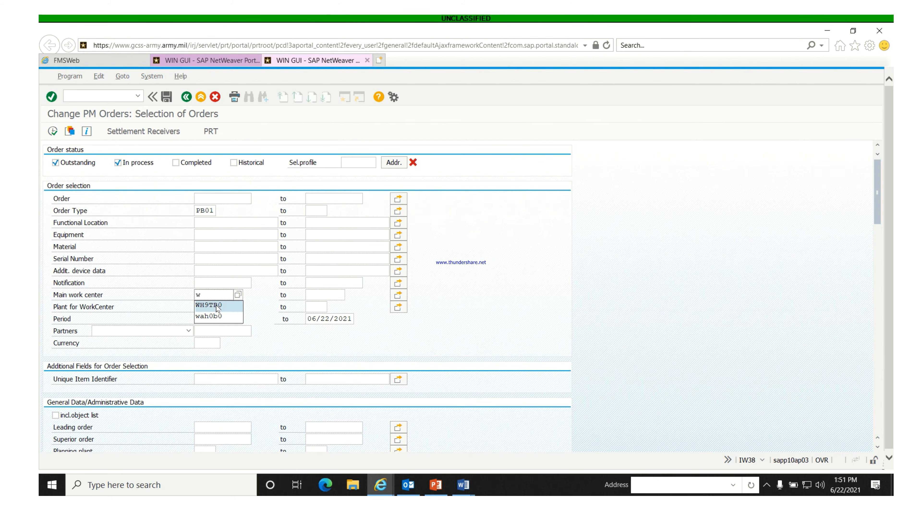
pyautogui.click(218, 306)
# Choose the /IW39(PB01) layout for the order list and run the order selection.
pyautogui.scroll(-1, 319, 310)
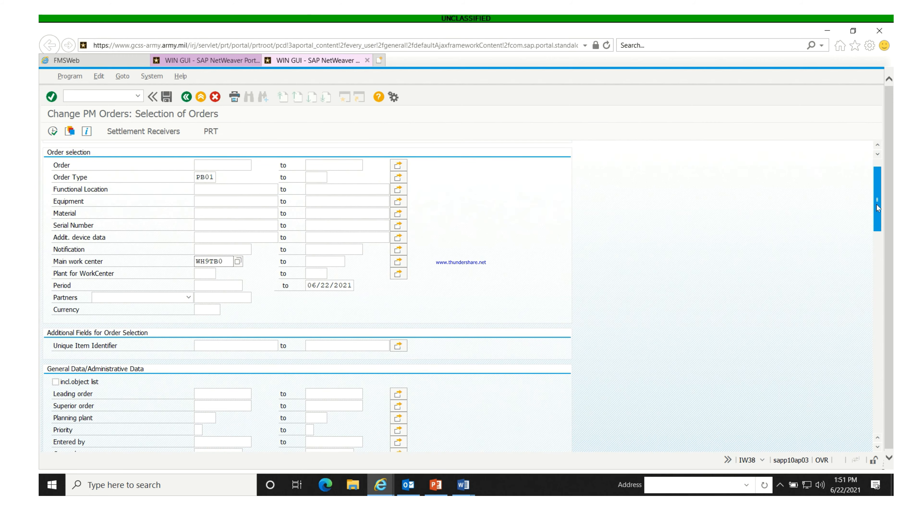
pyautogui.moveTo(876, 205); pyautogui.dragTo(866, 455)
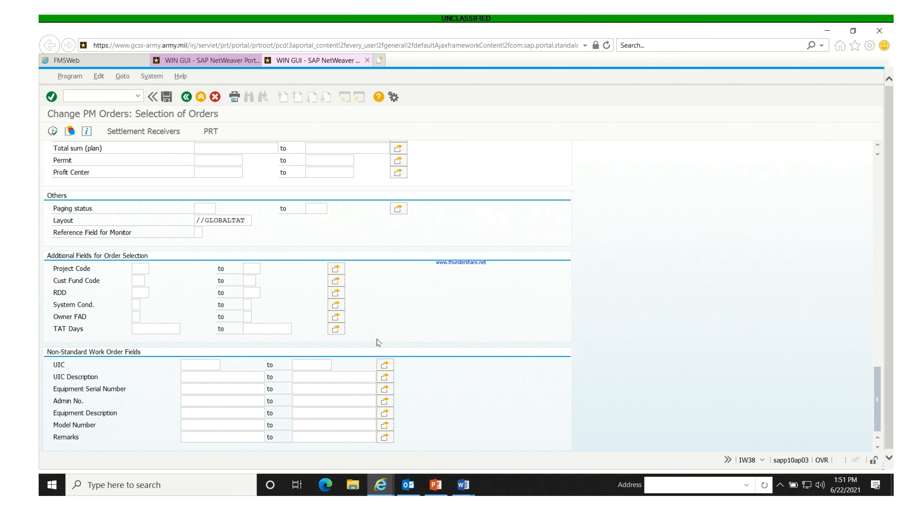
pyautogui.click(247, 220)
pyautogui.click(255, 220)
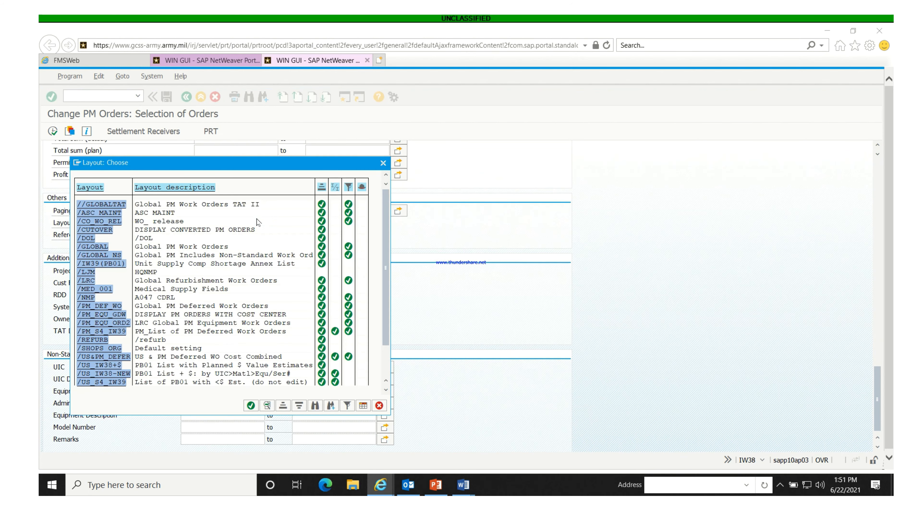
pyautogui.doubleClick(104, 266)
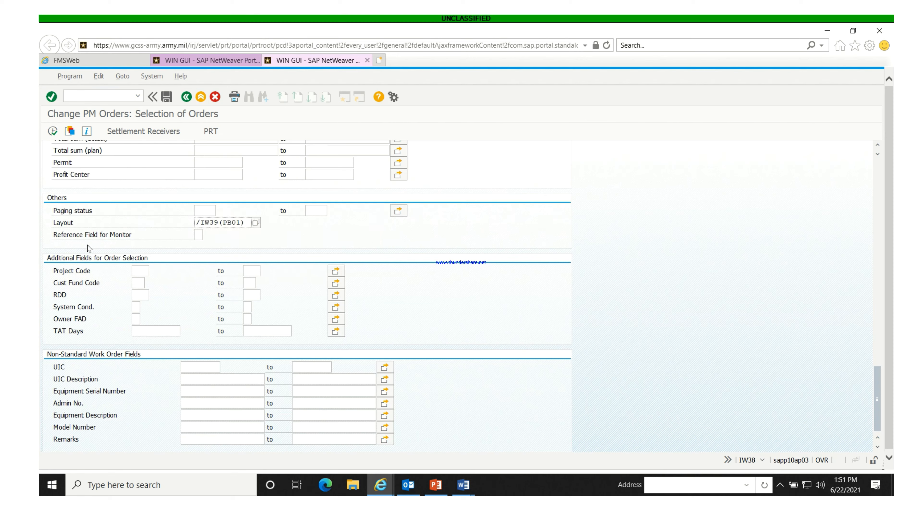
pyautogui.click(53, 131)
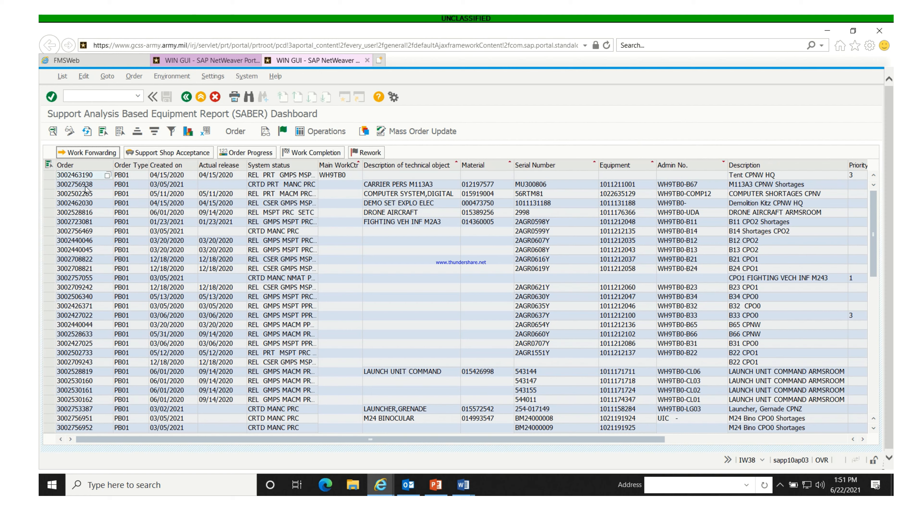
# Open the Tent CPNW HQ order from the list and bring up its shop papers for printing.
pyautogui.click(49, 177)
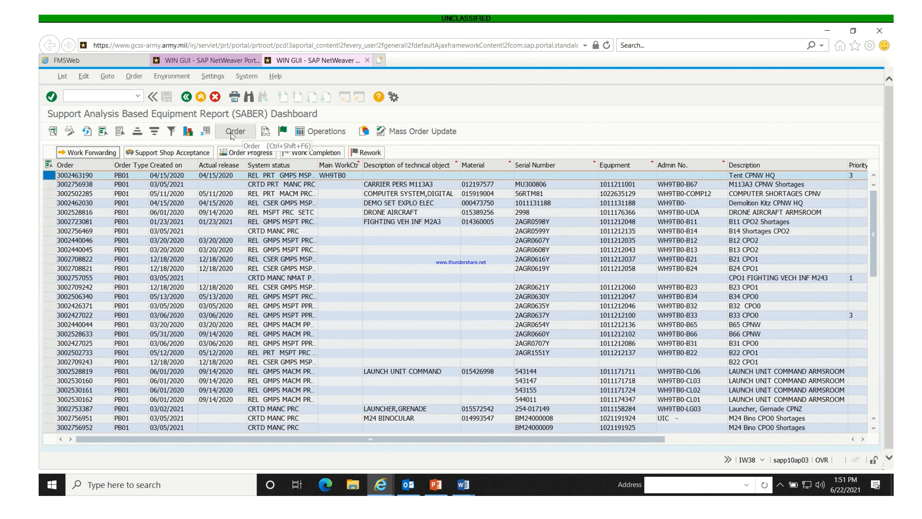
pyautogui.doubleClick(45, 176)
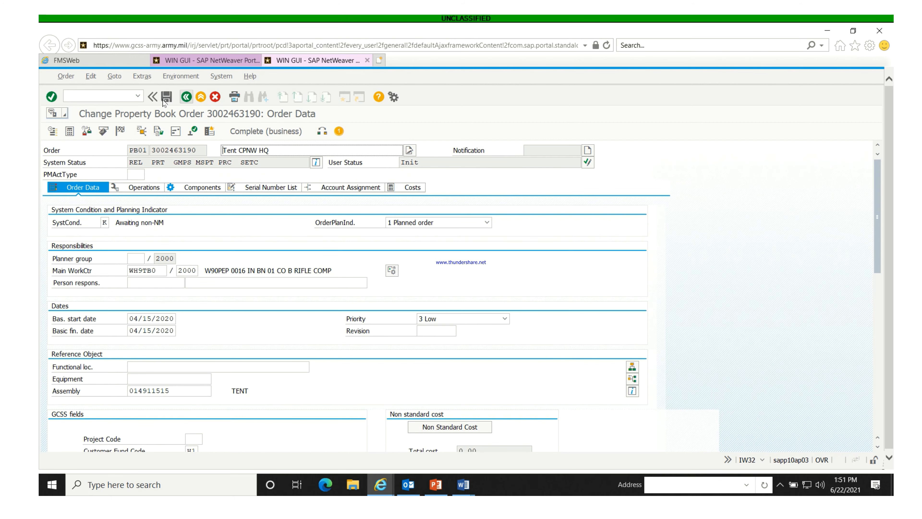
pyautogui.click(68, 80)
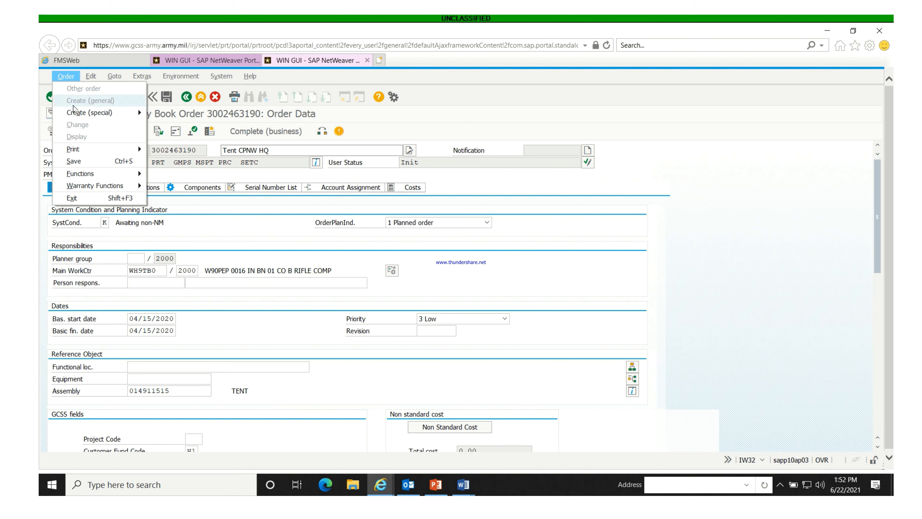
pyautogui.moveTo(83, 149)
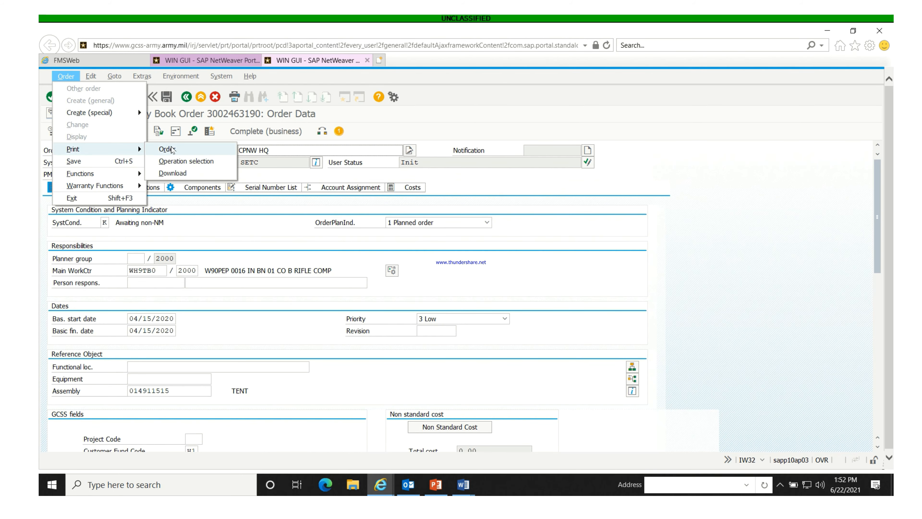
pyautogui.click(172, 150)
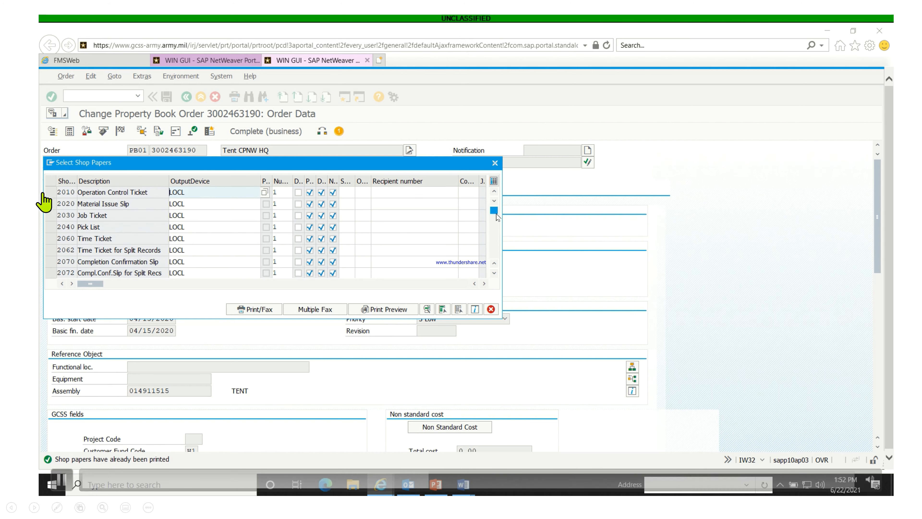
# Select the 9010 Maintenance Request shop paper and show its print preview.
pyautogui.moveTo(494, 211); pyautogui.dragTo(494, 255)
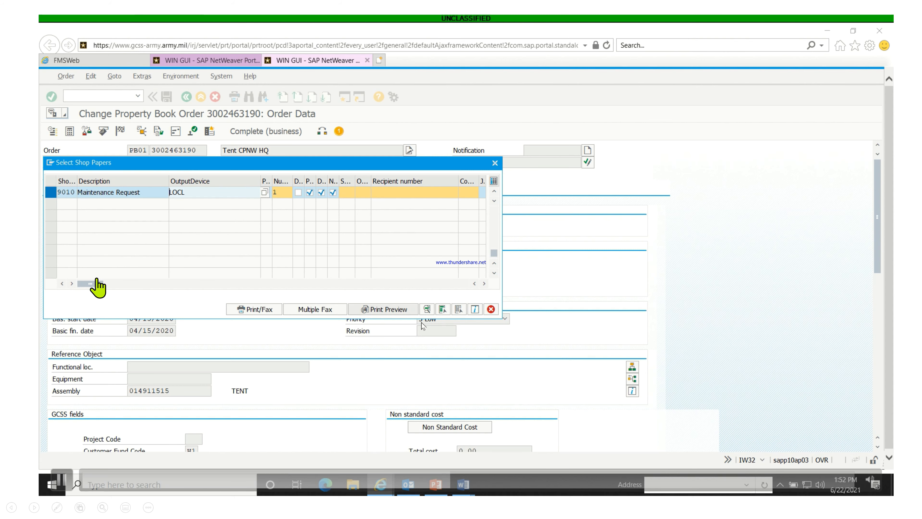
pyautogui.click(394, 309)
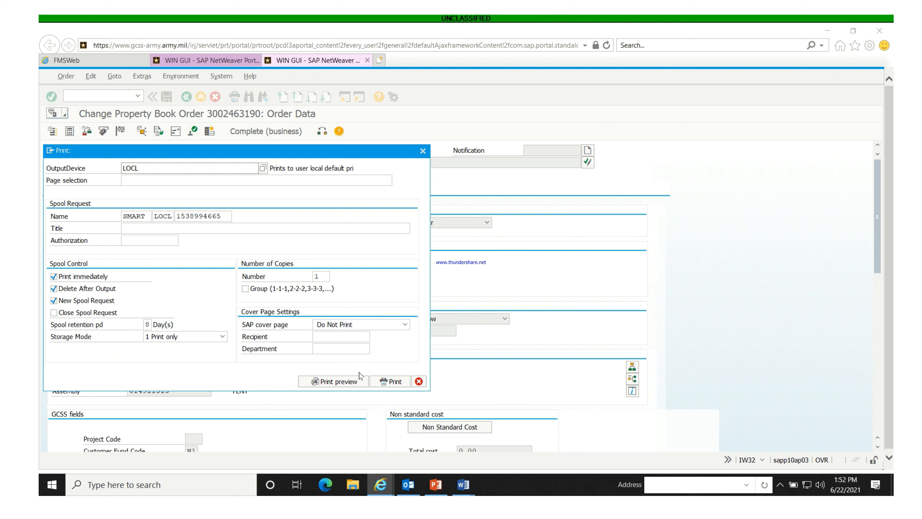
pyautogui.click(338, 382)
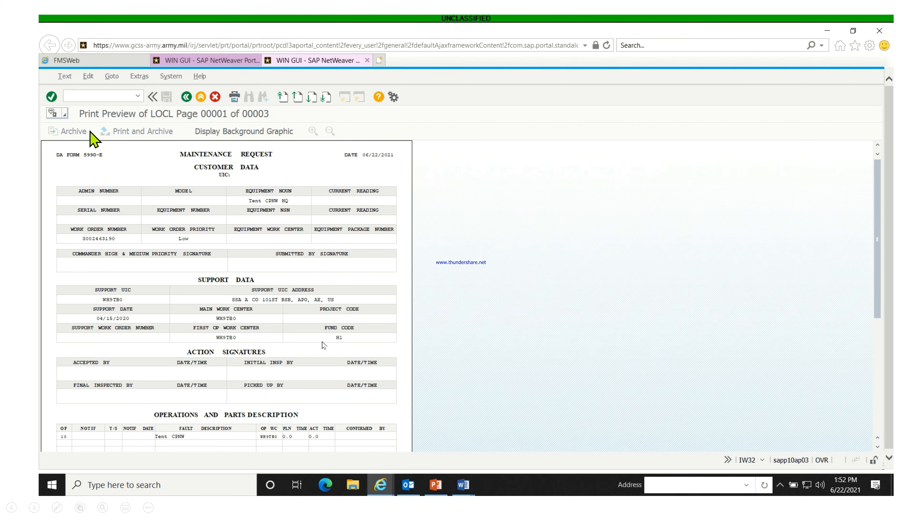
# Review the Maintenance Request form's support data, signature blocks and operations and parts table, and return to the shop paper selection.
pyautogui.scroll(-3, 323, 304)
pyautogui.scroll(-3, 104, 175)
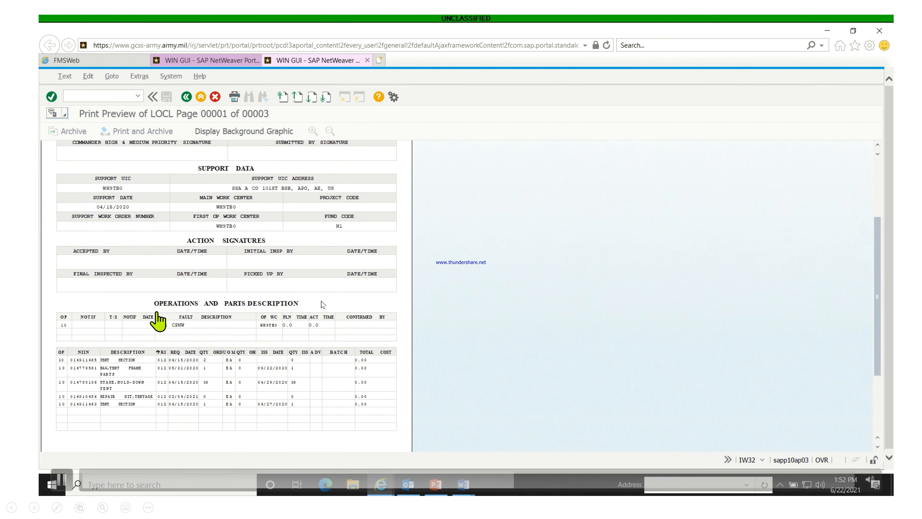
pyautogui.scroll(3, 109, 301)
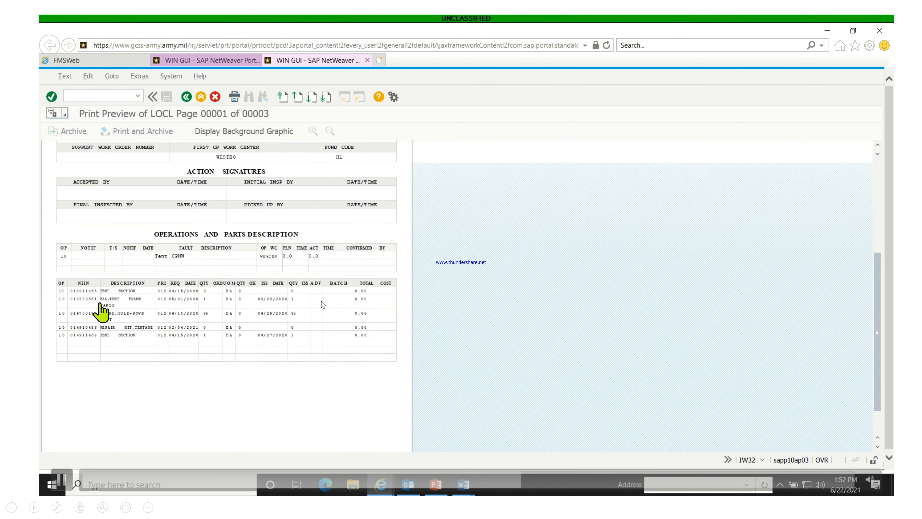
pyautogui.scroll(3, 116, 352)
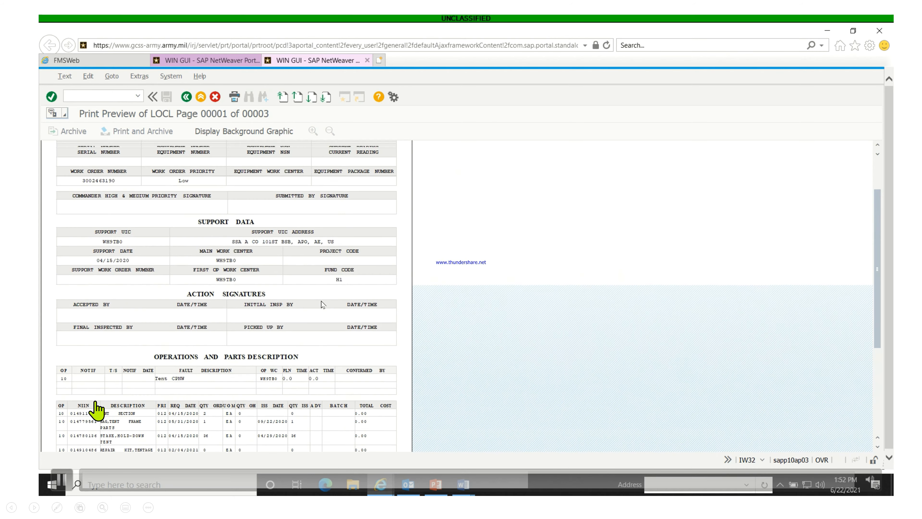
pyautogui.scroll(-3, 78, 349)
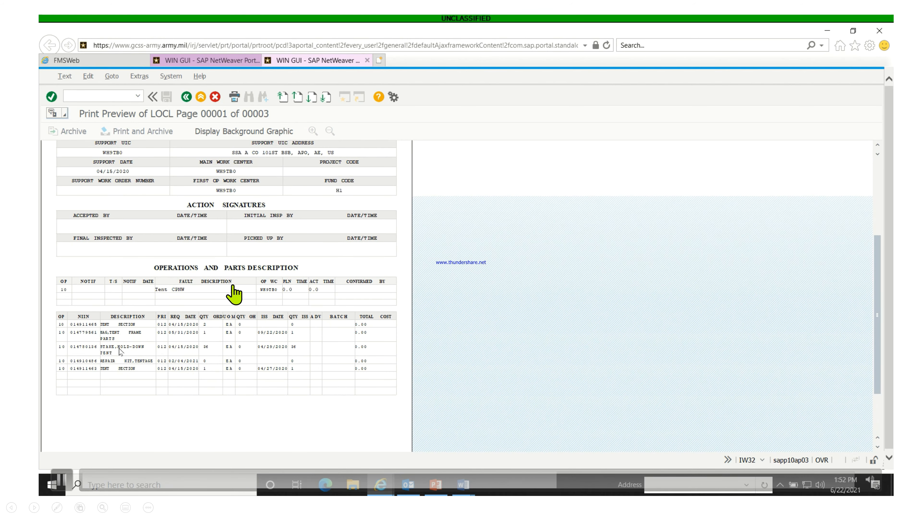
pyautogui.scroll(3, 152, 338)
pyautogui.scroll(1, 161, 350)
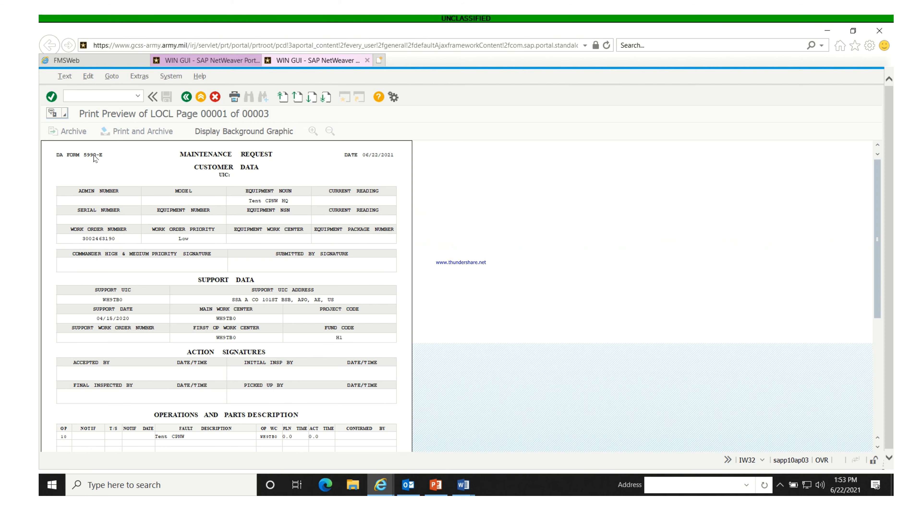
pyautogui.click(187, 97)
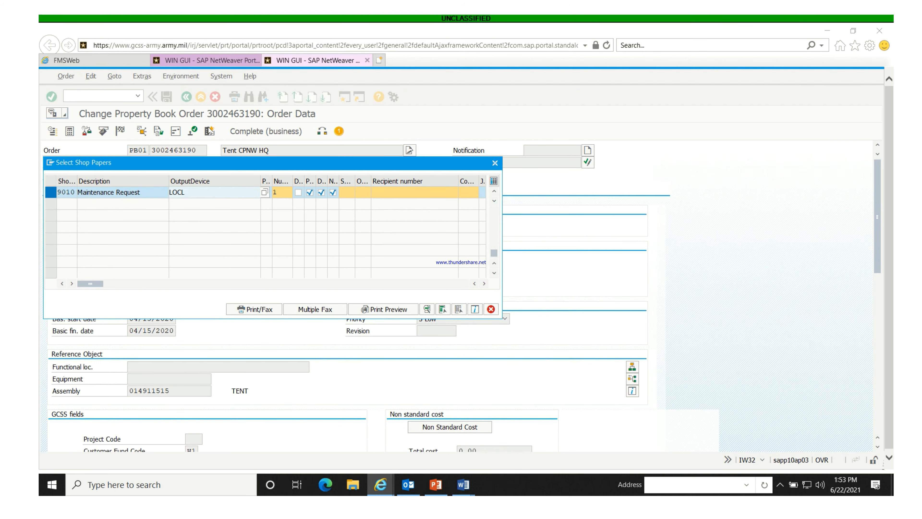
# Preview the 2020 Material Issue Slip in place of the Maintenance Request and review the materials it lists.
pyautogui.click(52, 192)
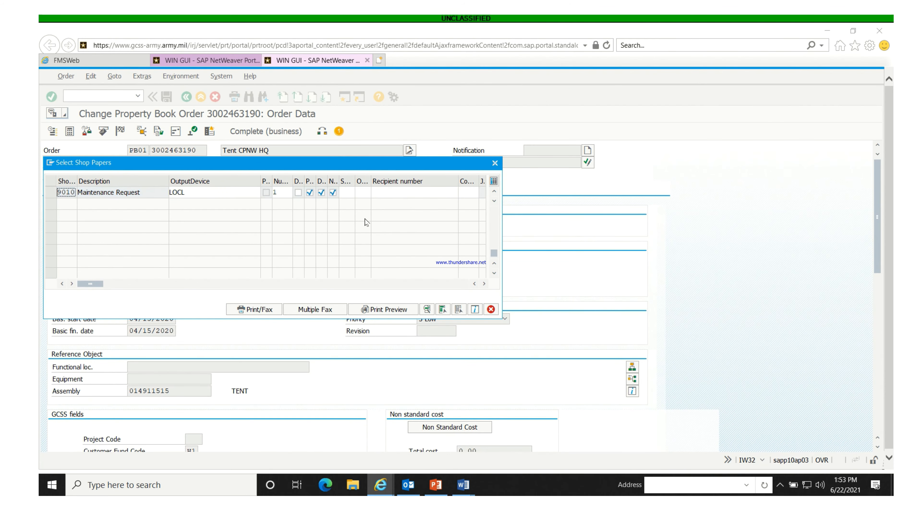
pyautogui.moveTo(493, 252); pyautogui.dragTo(481, 203)
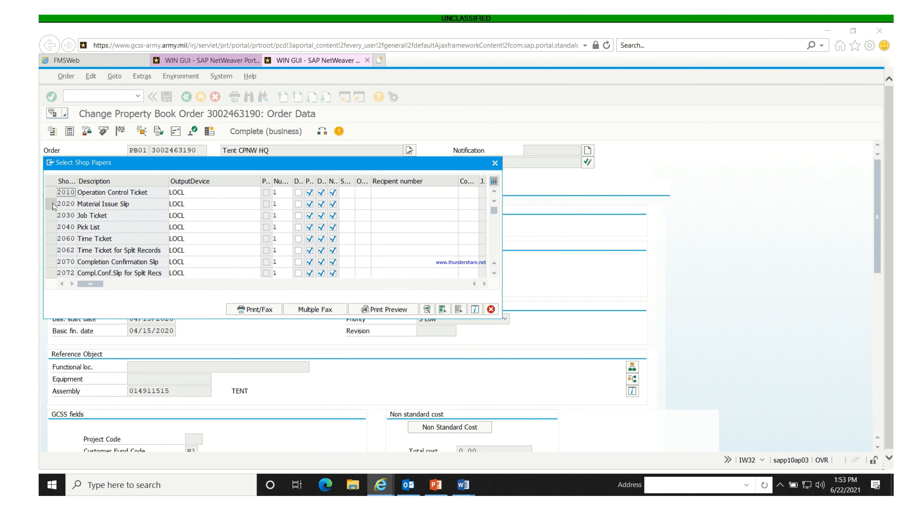
pyautogui.click(52, 204)
pyautogui.click(378, 309)
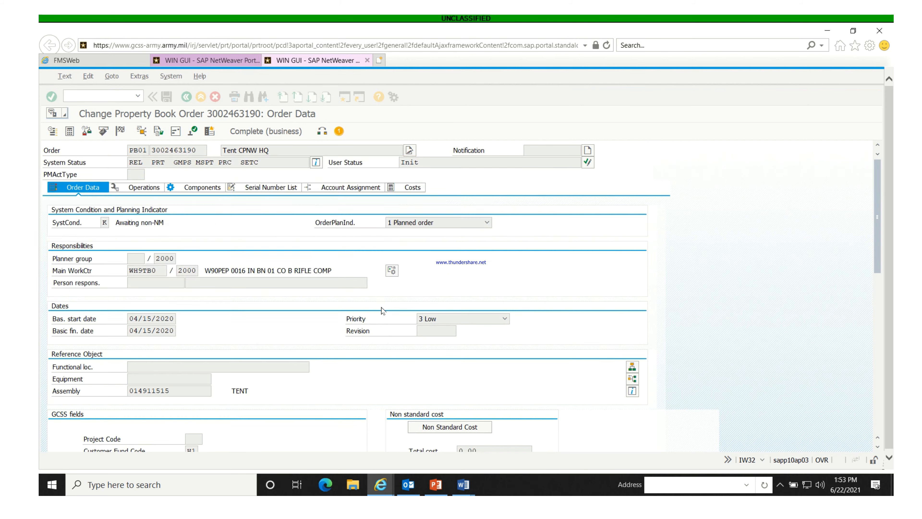
pyautogui.scroll(-1, 196, 269)
pyautogui.scroll(-12, 203, 276)
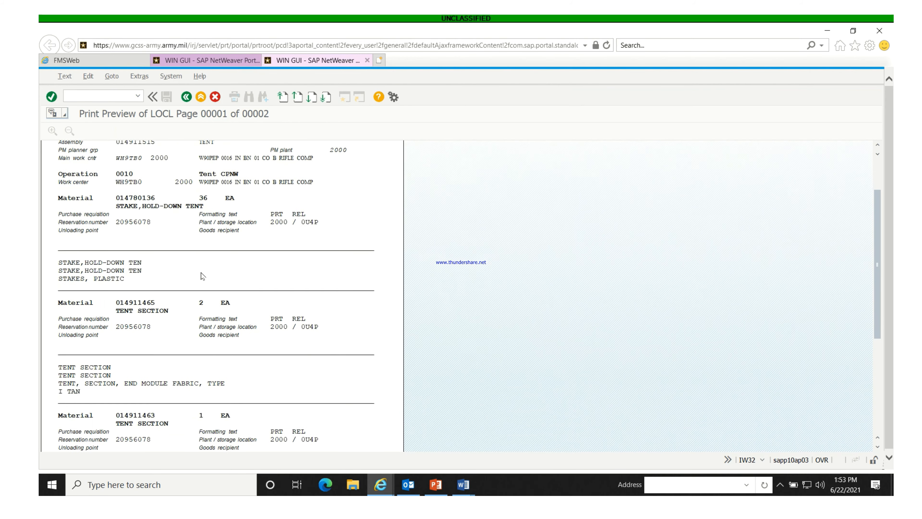
pyautogui.scroll(-2, 206, 283)
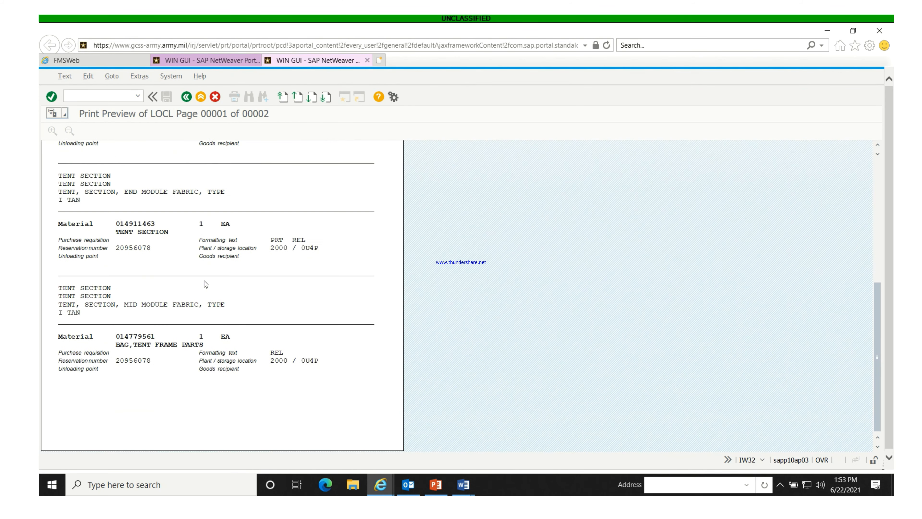
pyautogui.scroll(7, 205, 284)
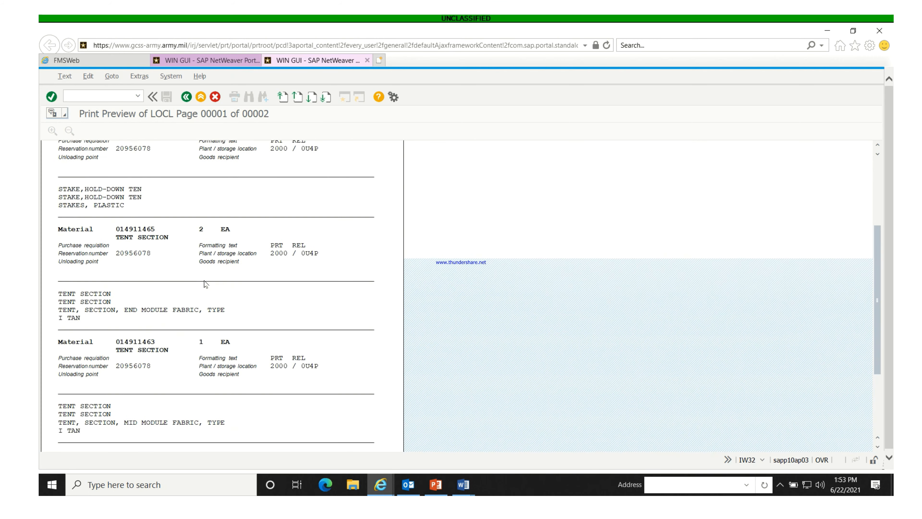
# Review the Material Issue Slip back up to its order and operation header, and return to the shop paper selection.
pyautogui.scroll(6, 205, 284)
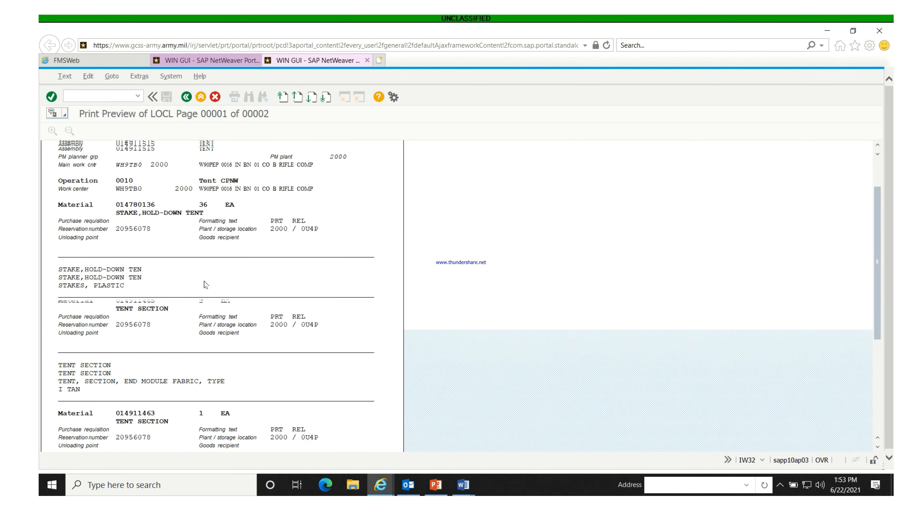
pyautogui.scroll(1, 206, 284)
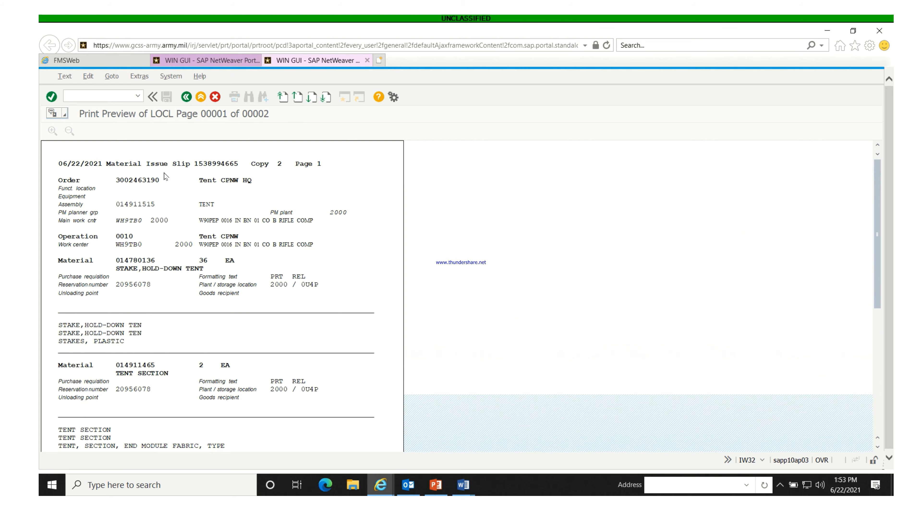
pyautogui.click(186, 97)
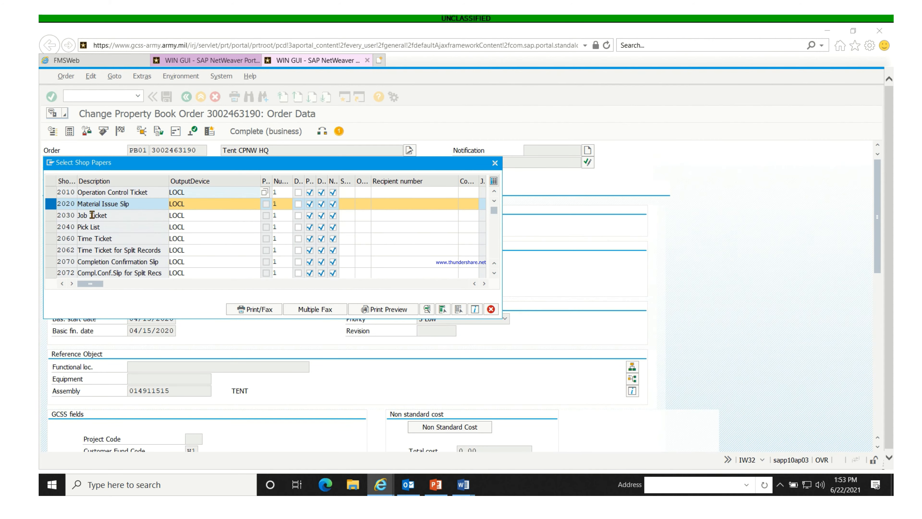
# Print the 2020 Material Issue Slip, choosing \\rilepsnec002\RILEPR116IN701 as the printer with all pages and one copy.
pyautogui.click(246, 310)
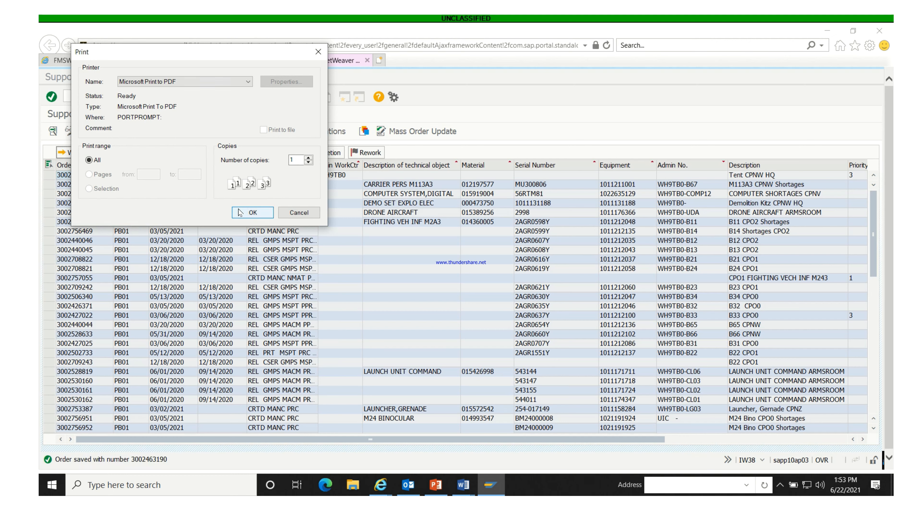
pyautogui.click(248, 83)
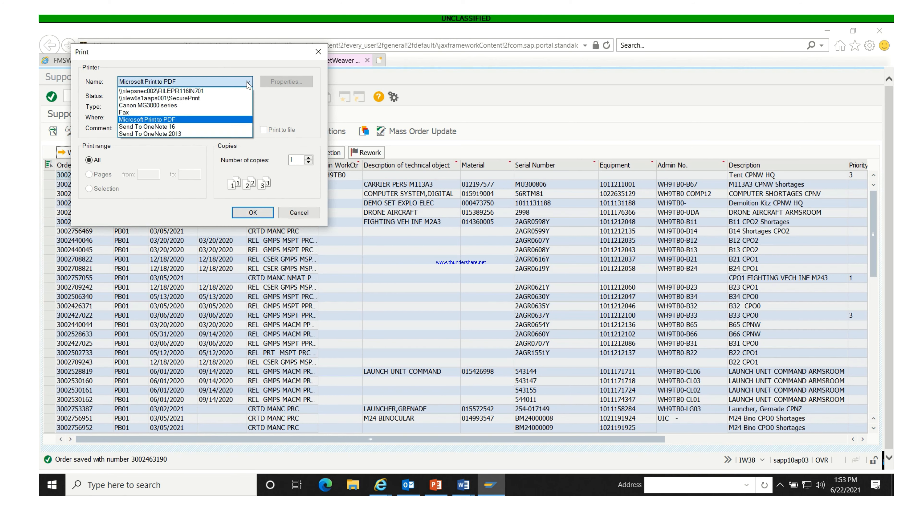
pyautogui.click(145, 91)
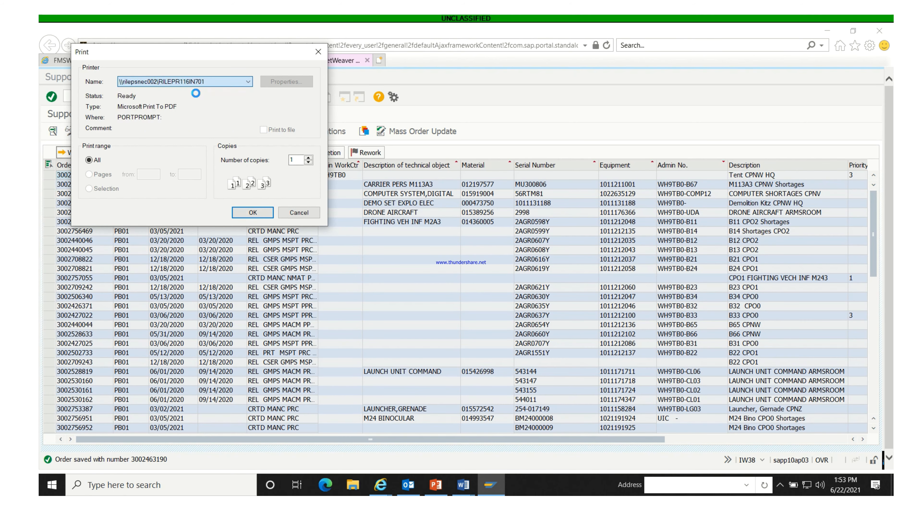
pyautogui.click(248, 82)
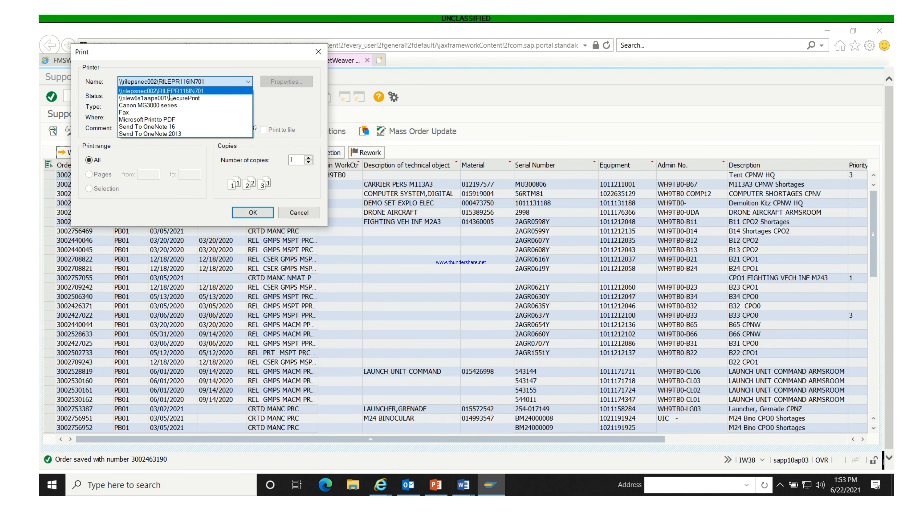
pyautogui.click(535, 103)
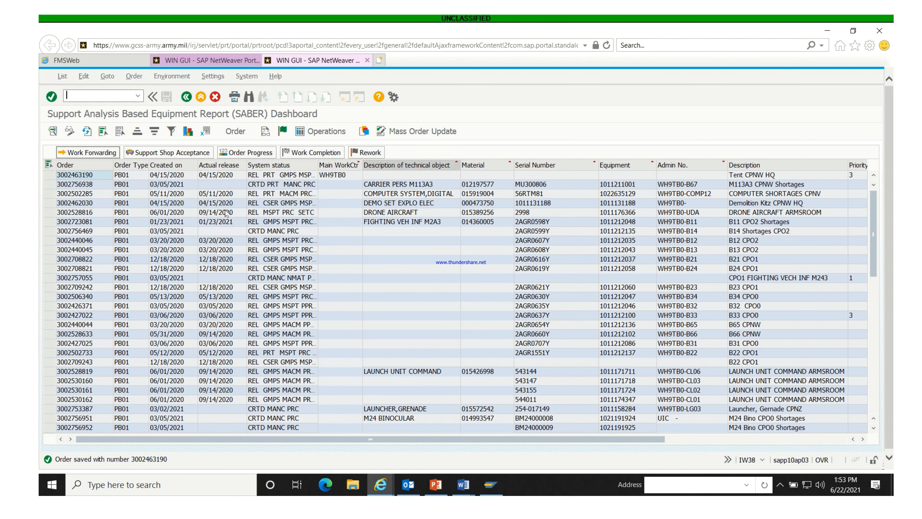